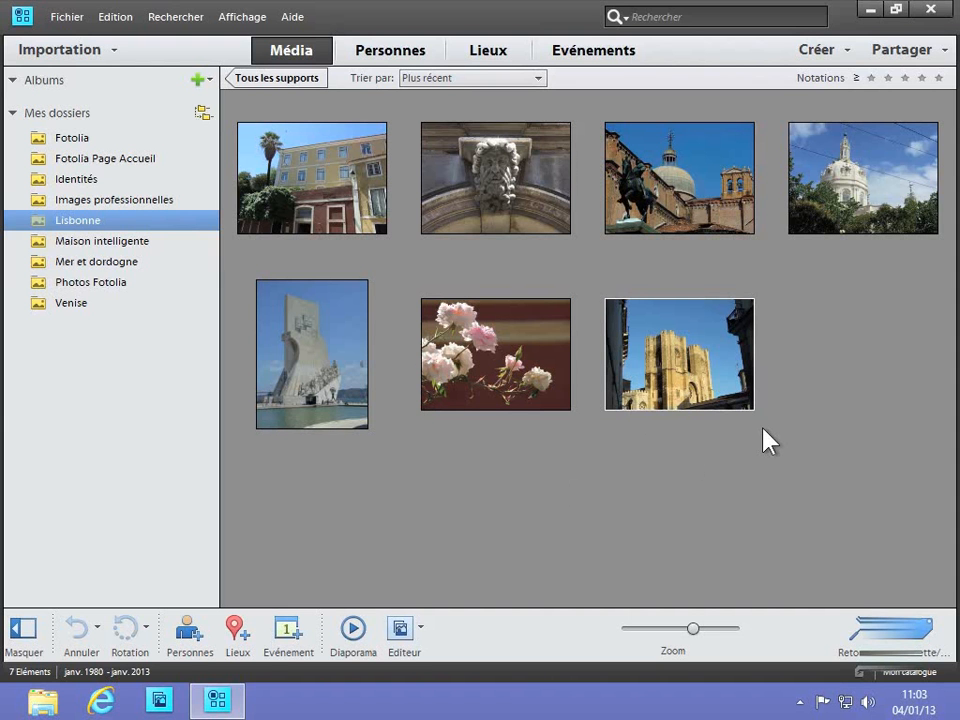
# Select the three second-row photos in the Lisbonne folder and start a greeting card (Carte de vœux) from them
pyautogui.moveTo(762, 428); pyautogui.dragTo(240, 313)
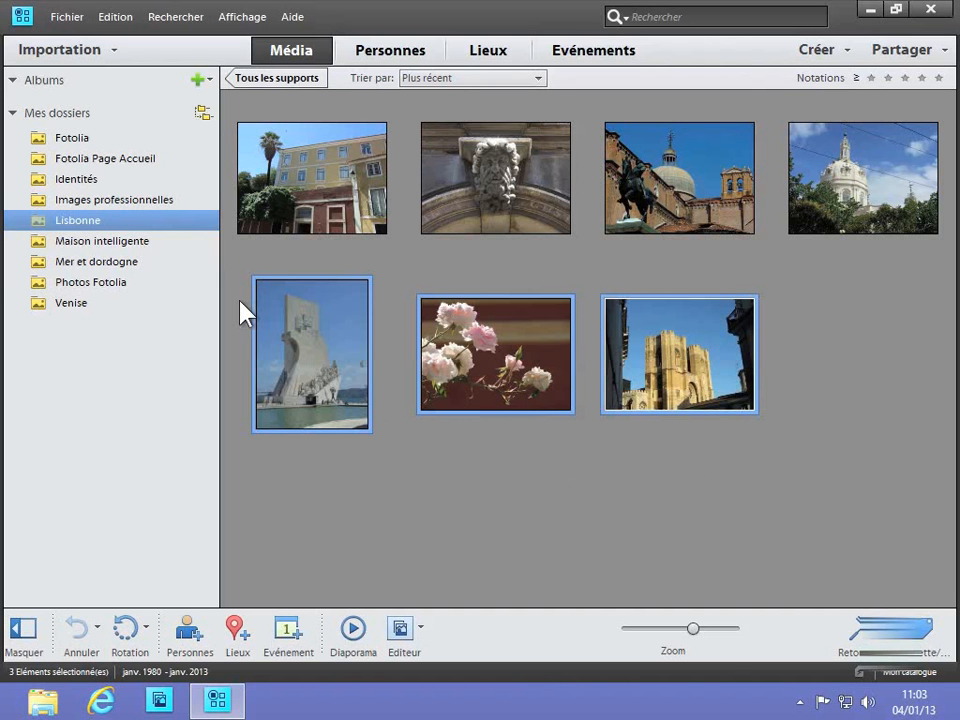
pyautogui.click(845, 50)
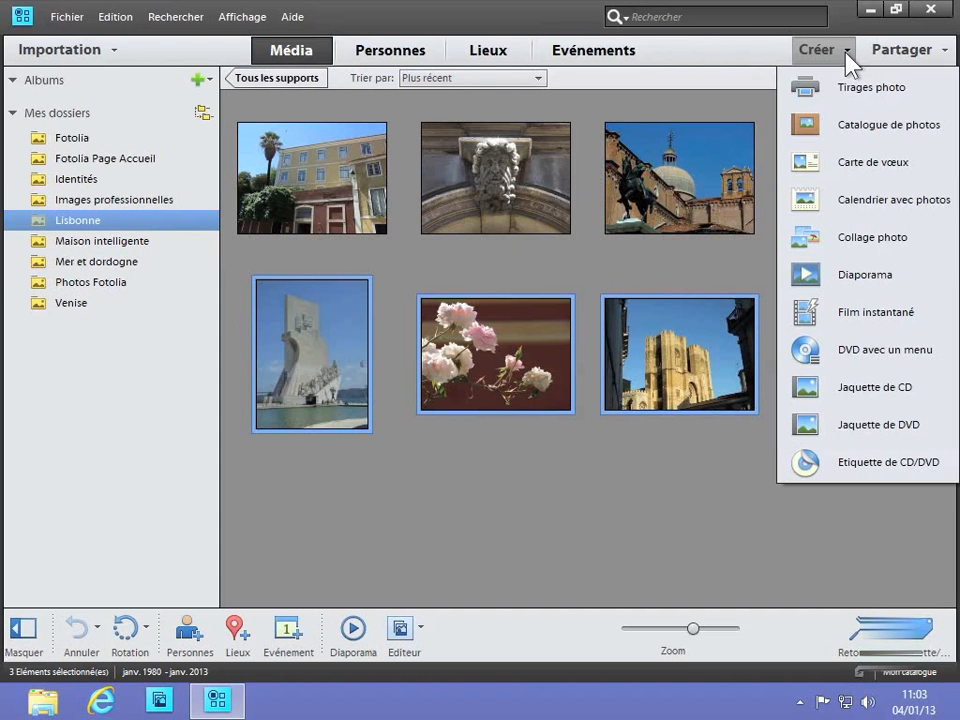
pyautogui.click(848, 172)
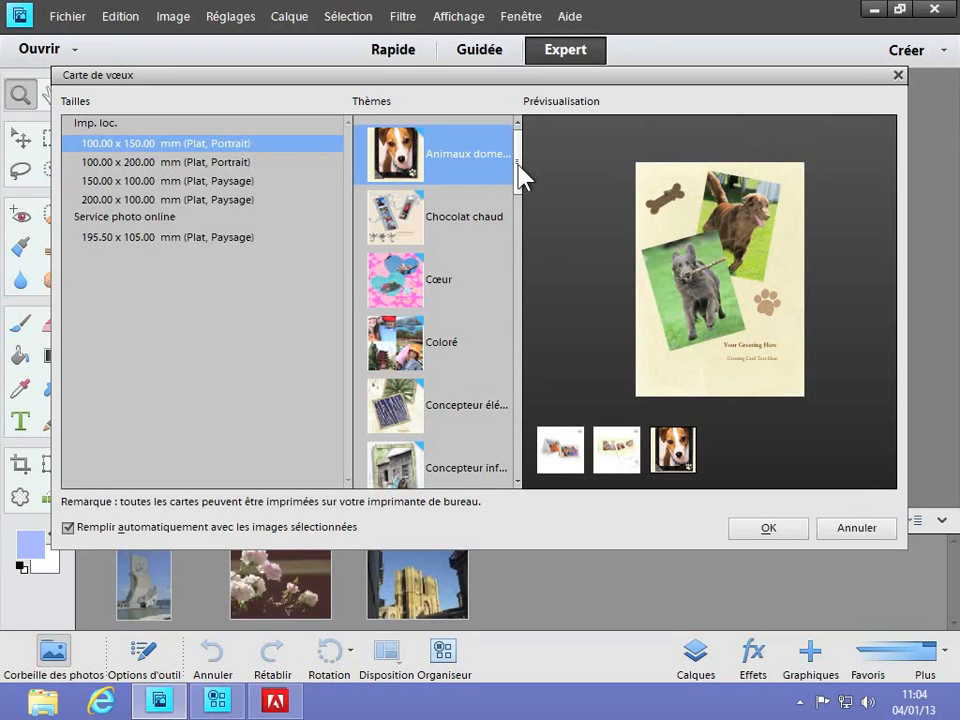
# Choose the Sentiments theme for the greeting card, preview its second sample image, and generate the card
pyautogui.moveTo(517, 162); pyautogui.dragTo(486, 422)
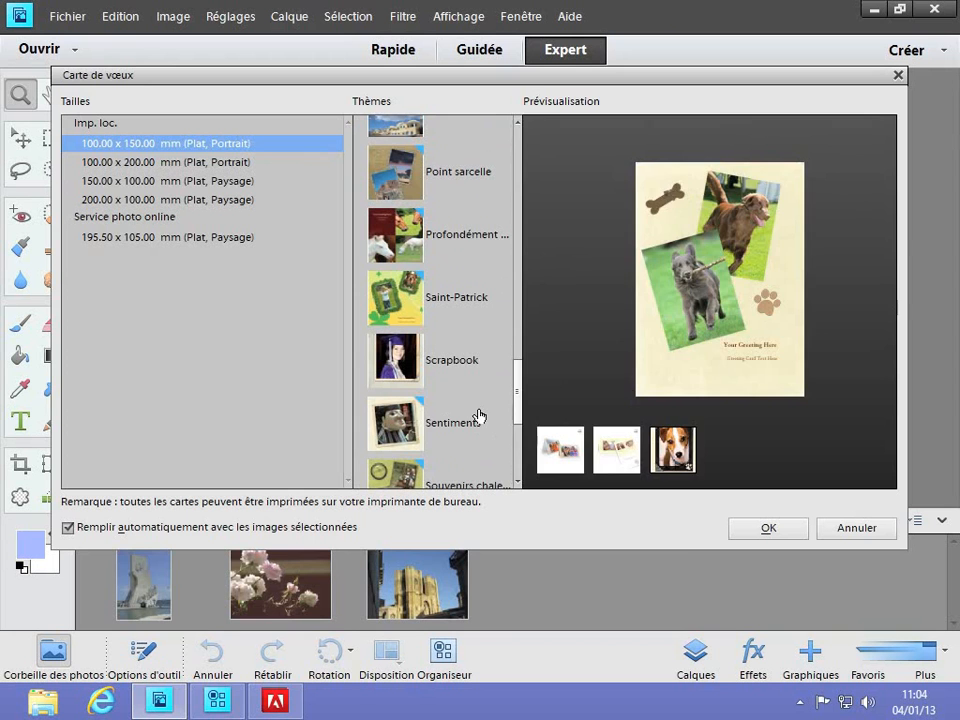
pyautogui.click(479, 416)
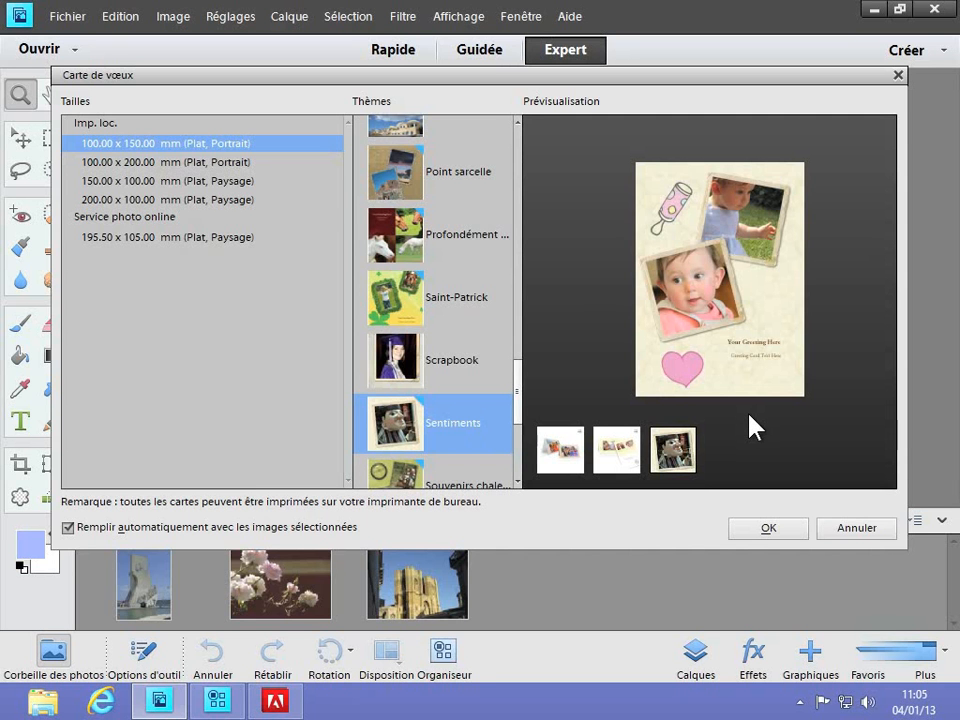
pyautogui.click(616, 449)
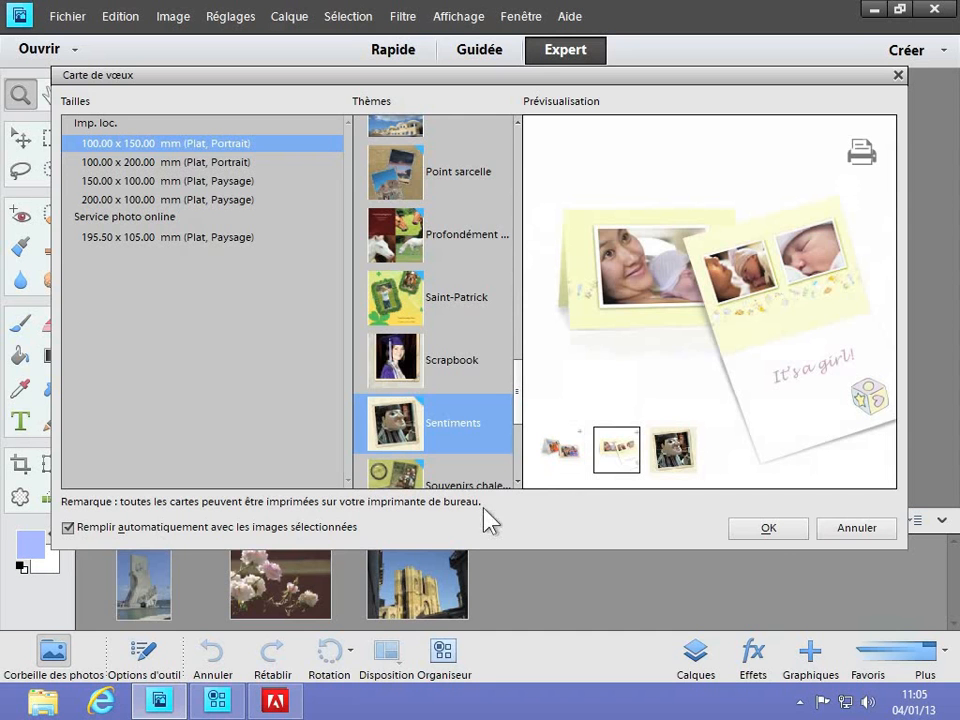
pyautogui.click(771, 527)
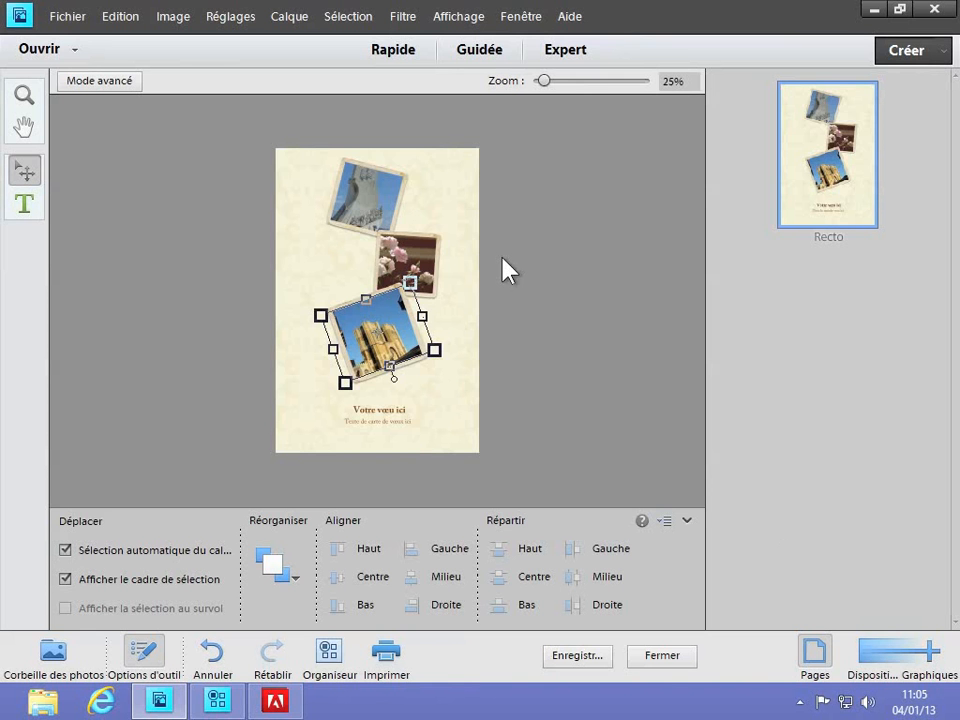
# Replace the monument photo in the card's uppermost frame with Fotolia_15518823_S.jpg from the Images professionnelles folder
pyautogui.click(364, 216)
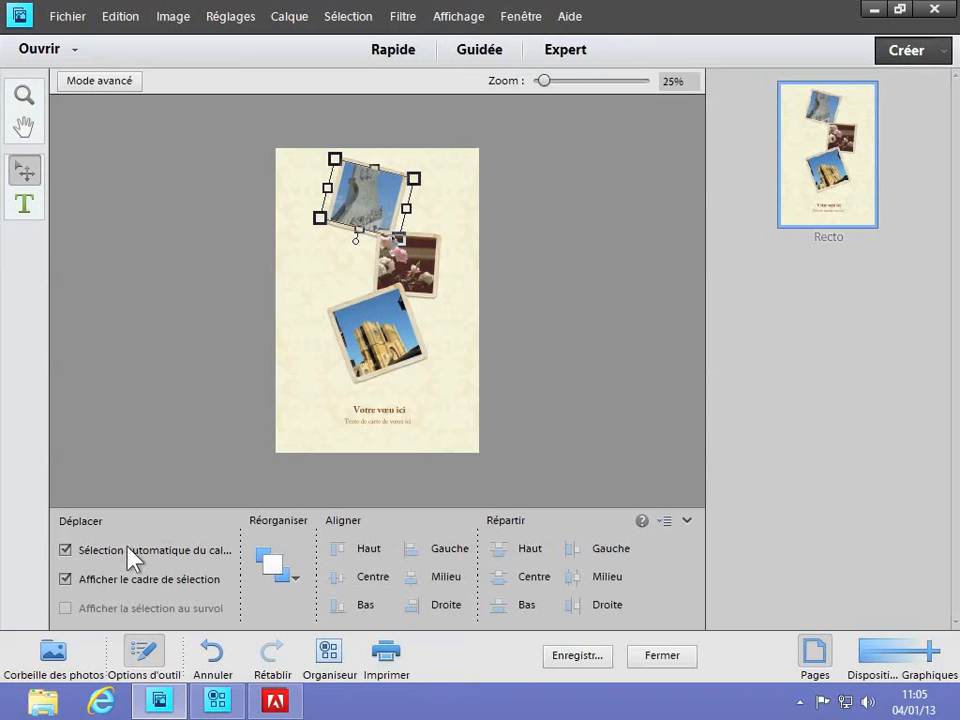
pyautogui.click(52, 655)
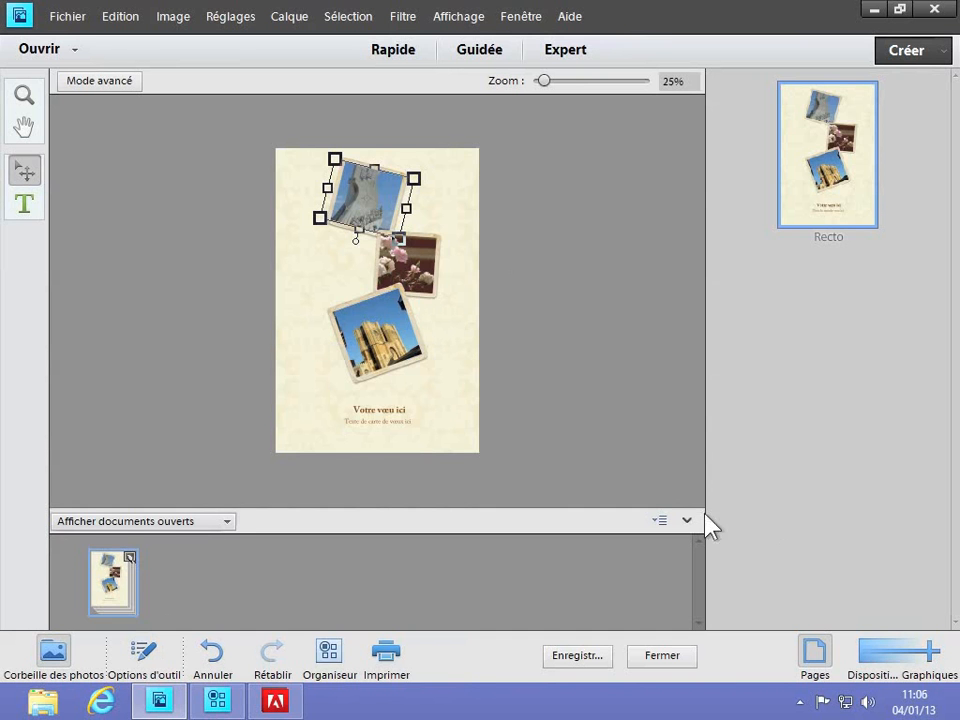
pyautogui.click(688, 520)
pyautogui.rightClick(362, 270)
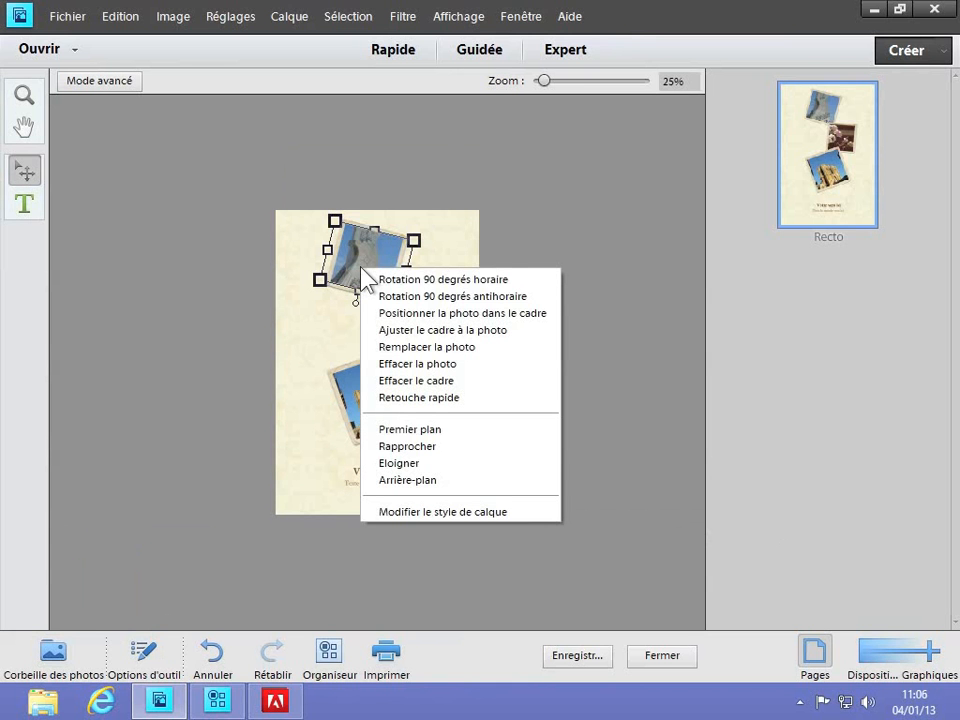
pyautogui.click(386, 348)
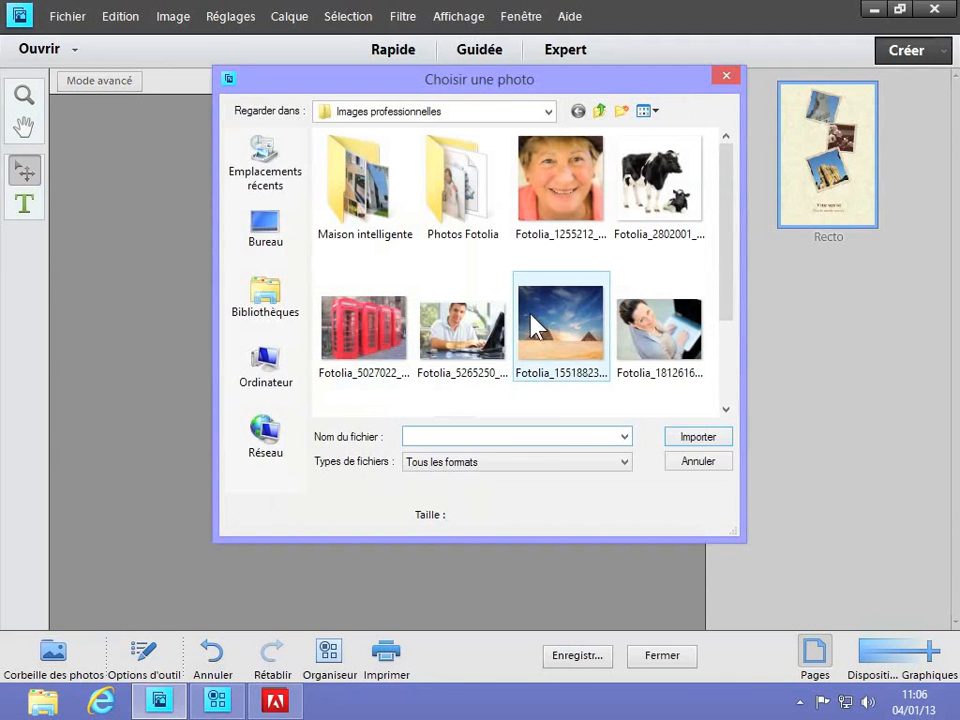
pyautogui.click(561, 327)
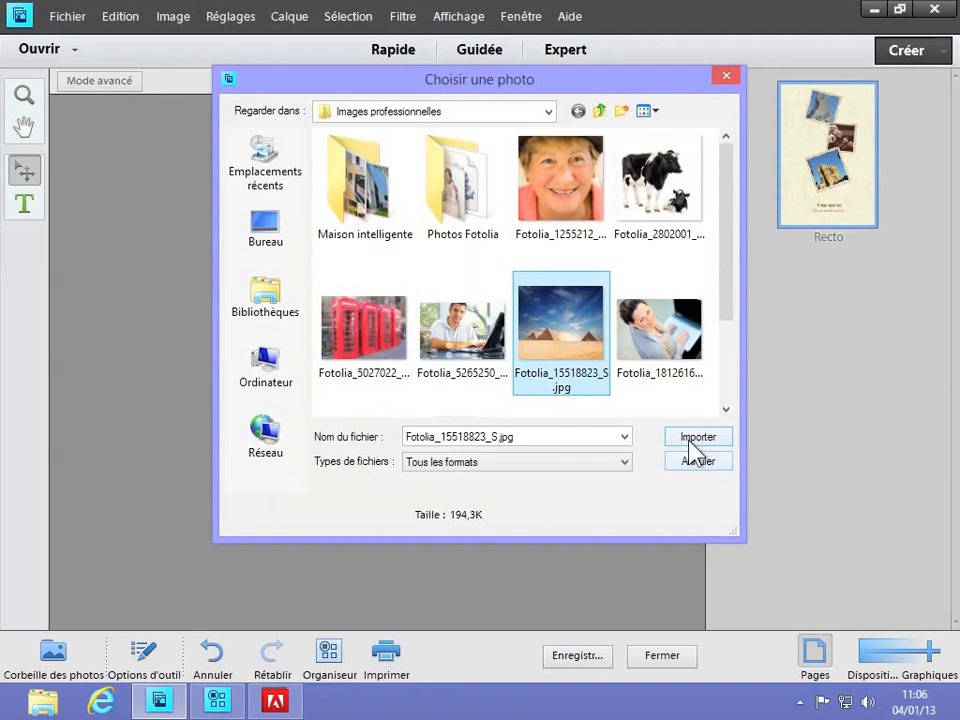
pyautogui.click(689, 437)
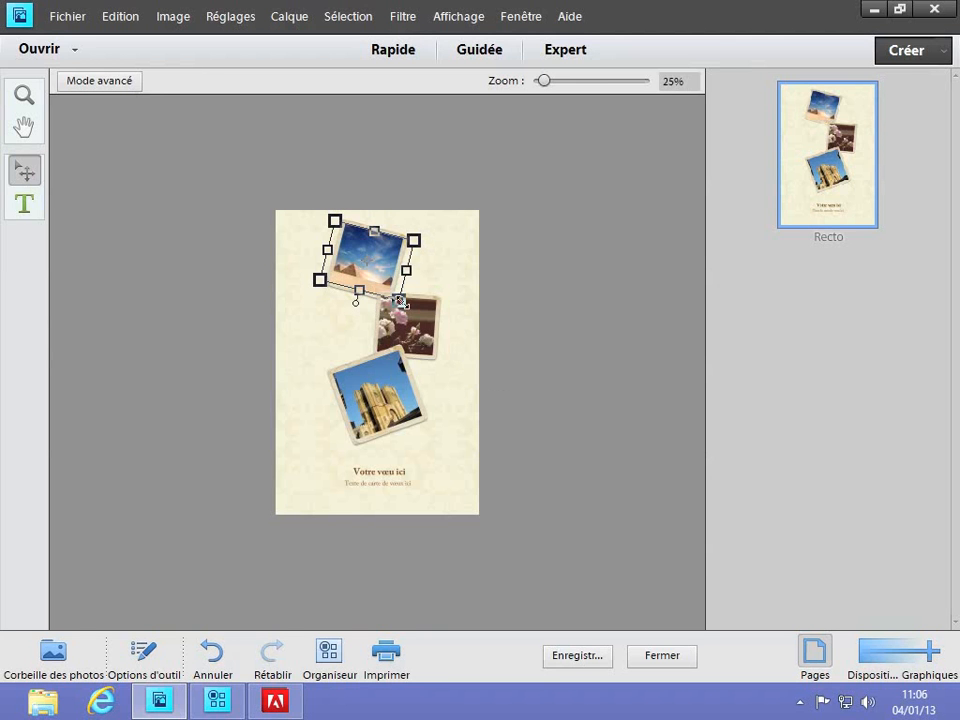
# Enlarge the pyramids photo and tilt it counterclockwise in the card's upper-left area, and shift the flower photo toward the card's right edge
pyautogui.moveTo(399, 302); pyautogui.dragTo(437, 348)
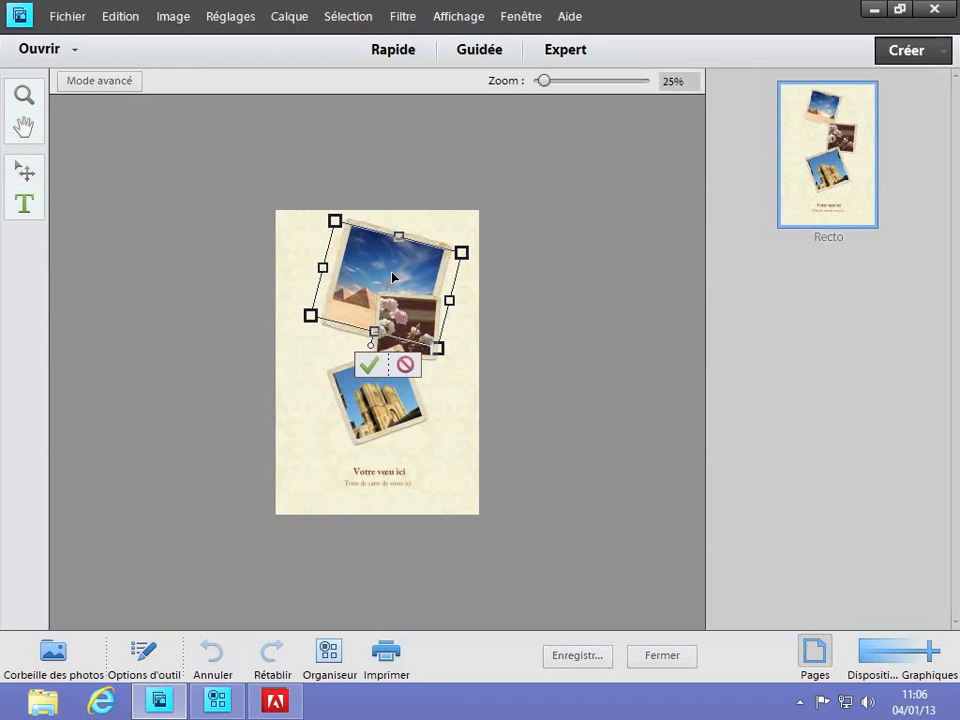
pyautogui.moveTo(392, 277); pyautogui.dragTo(360, 273)
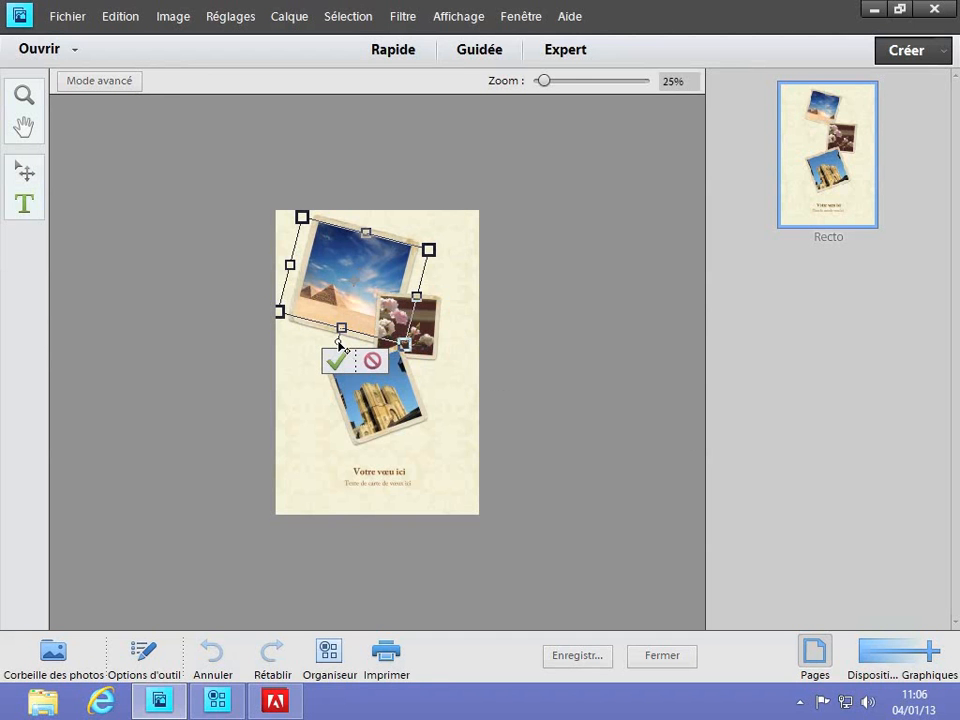
pyautogui.moveTo(340, 341); pyautogui.dragTo(364, 318)
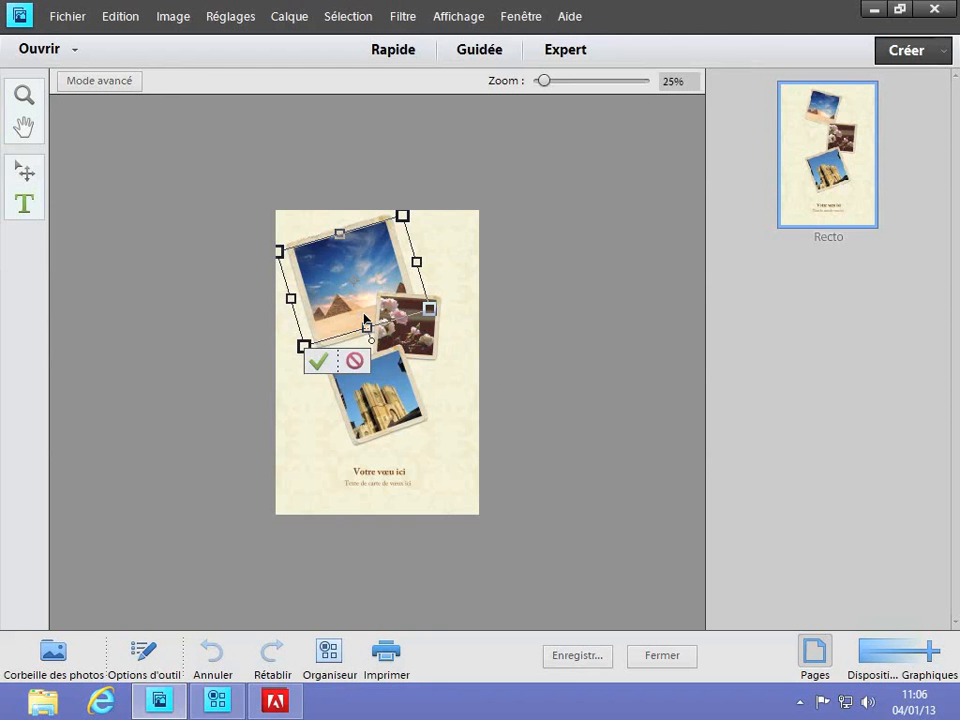
pyautogui.click(324, 360)
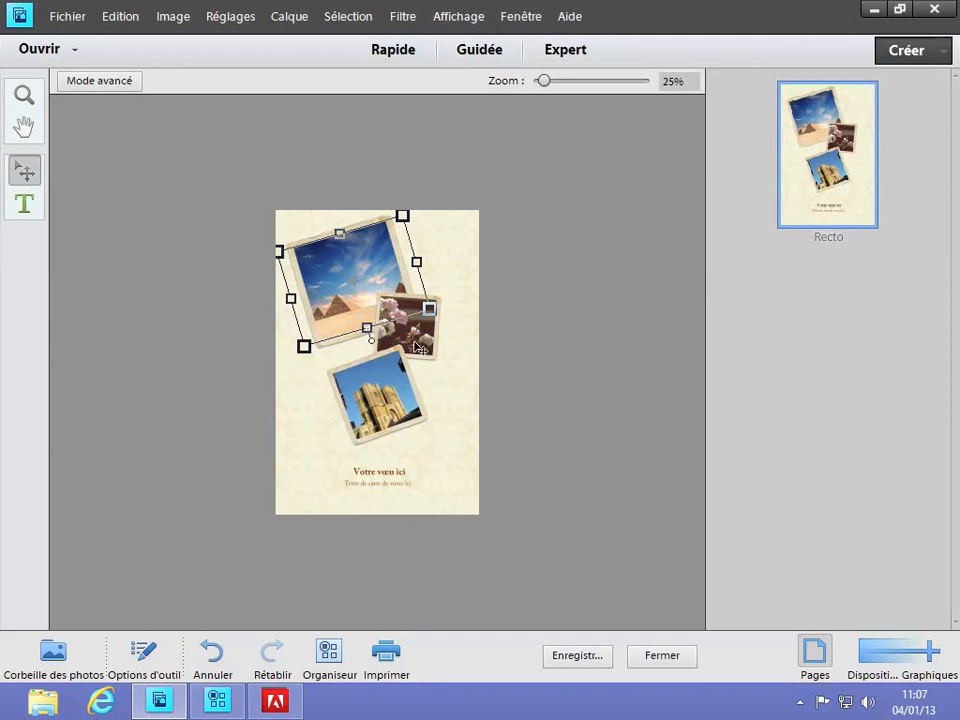
pyautogui.moveTo(408, 335); pyautogui.dragTo(447, 335)
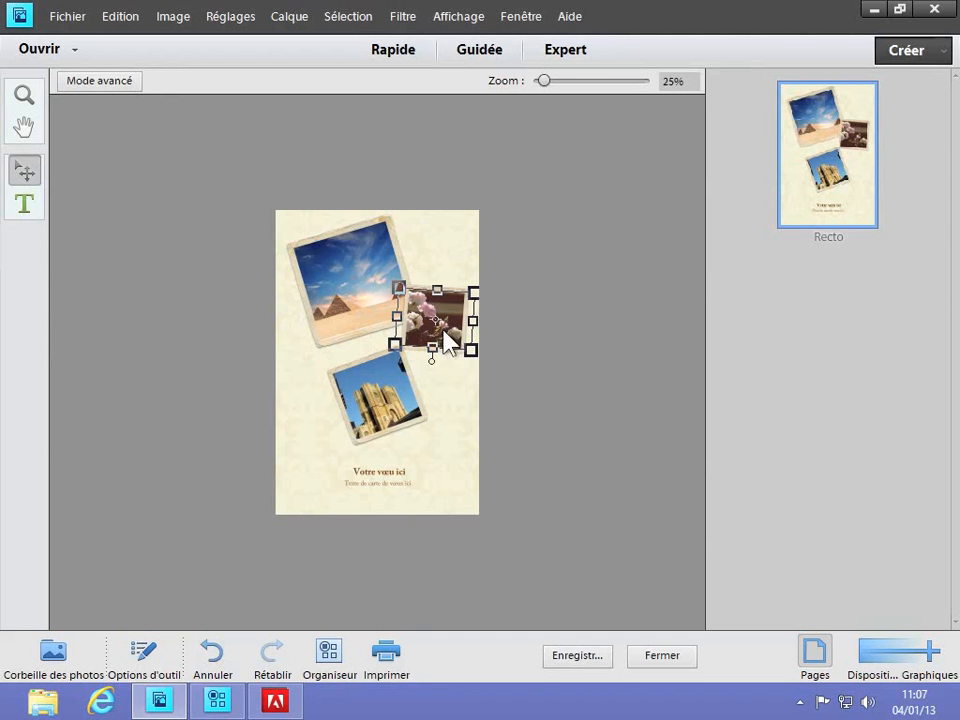
pyautogui.click(449, 407)
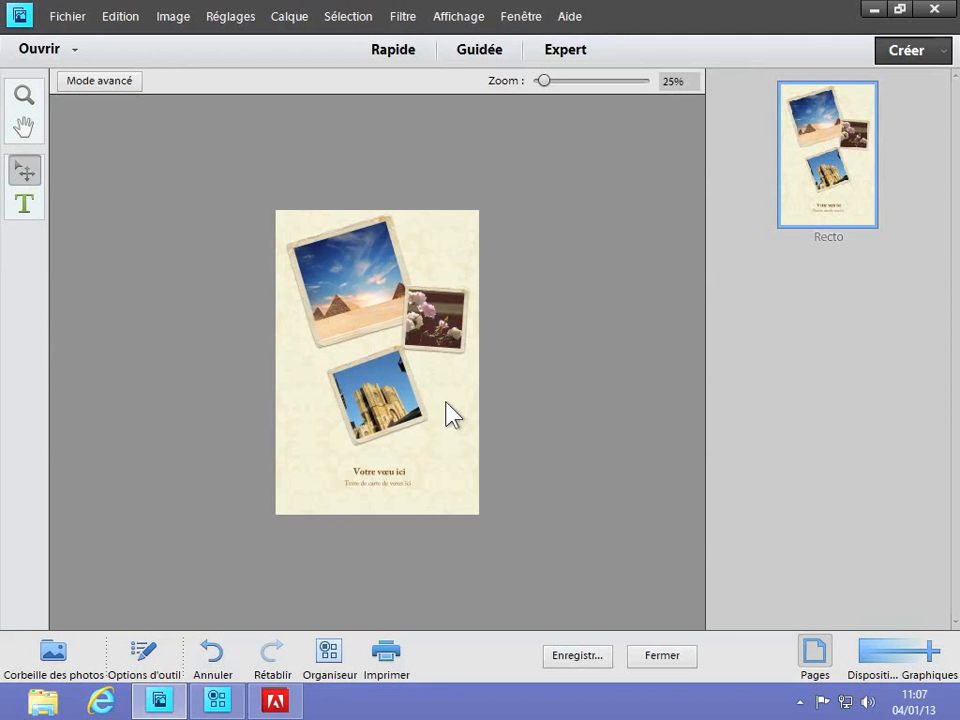
# Apply the beige background with the row of white flowers to the card
pyautogui.click(938, 662)
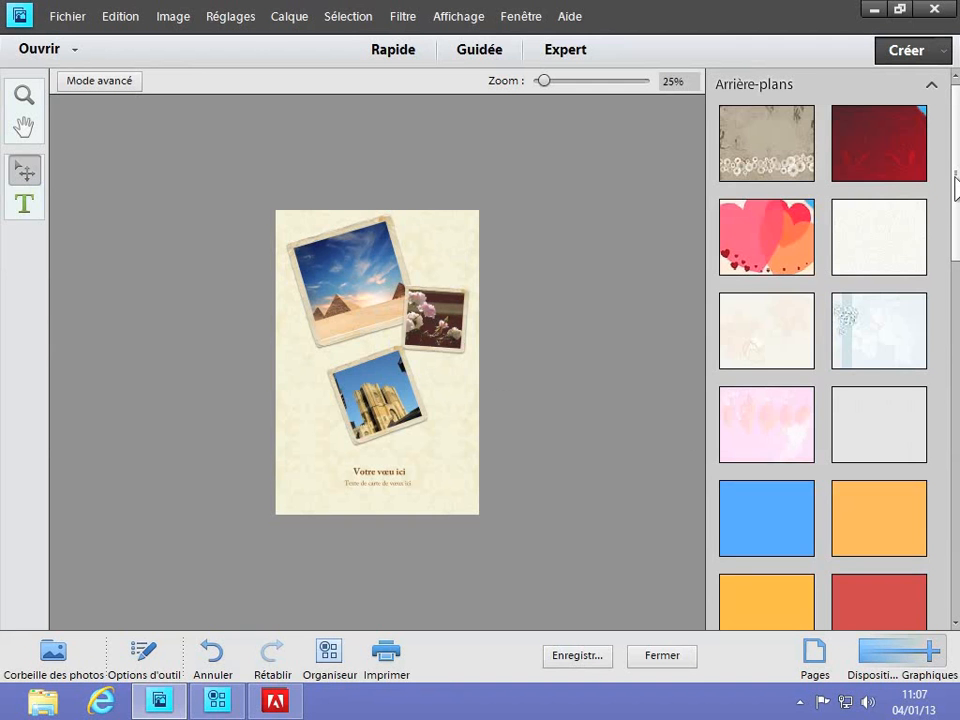
pyautogui.moveTo(956, 189); pyautogui.dragTo(957, 222)
pyautogui.moveTo(957, 258); pyautogui.dragTo(957, 180)
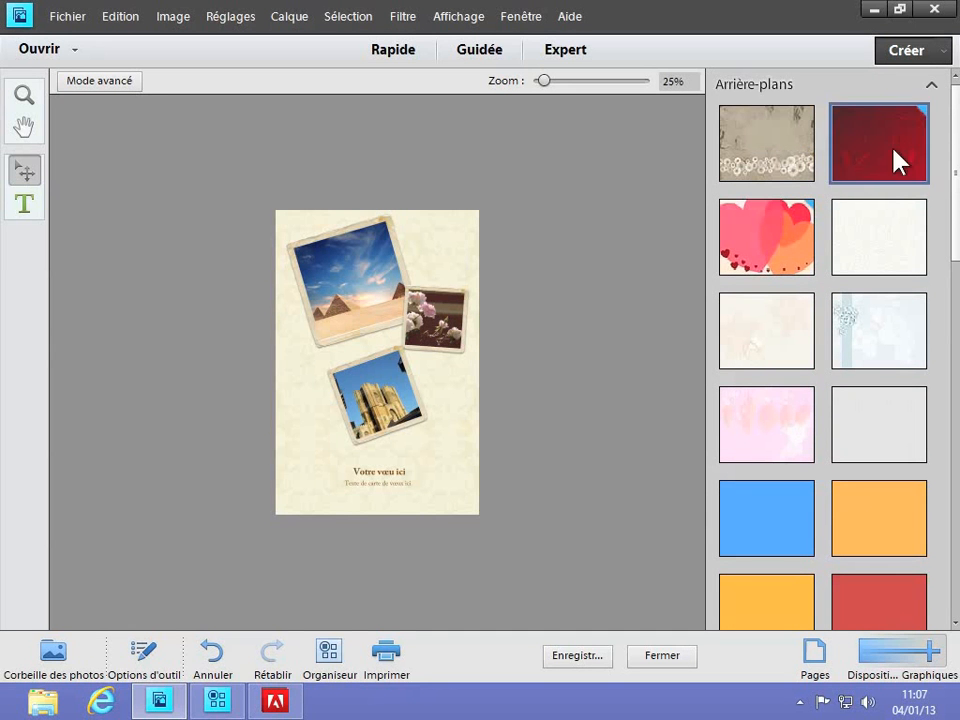
pyautogui.doubleClick(776, 152)
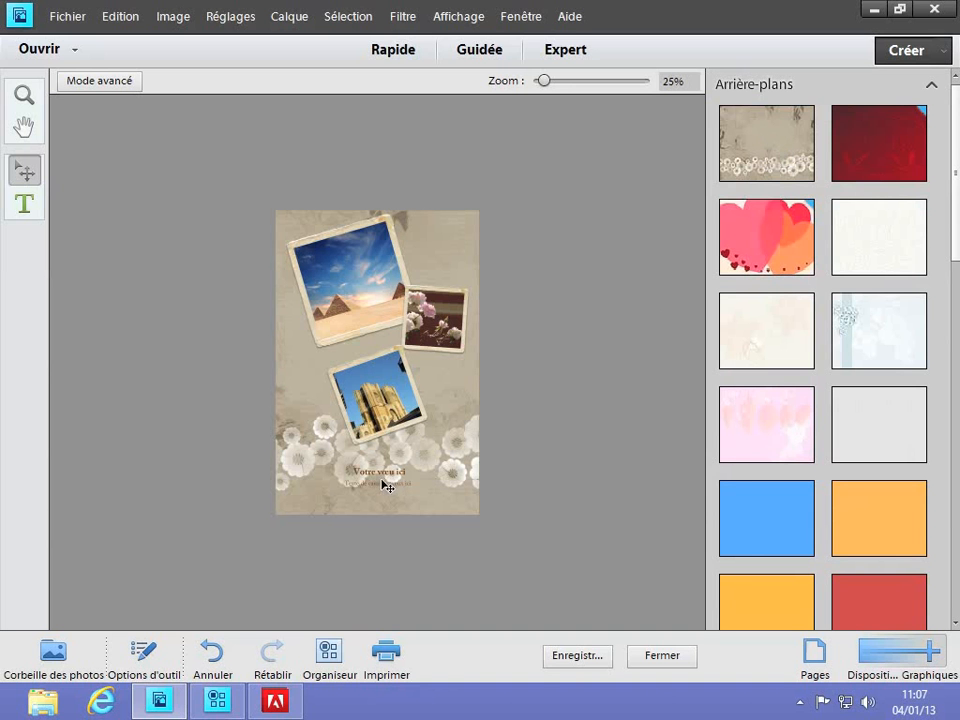
# Replace the card's title placeholder "Votre vœu ici" with "Bon voyage"
pyautogui.click(23, 96)
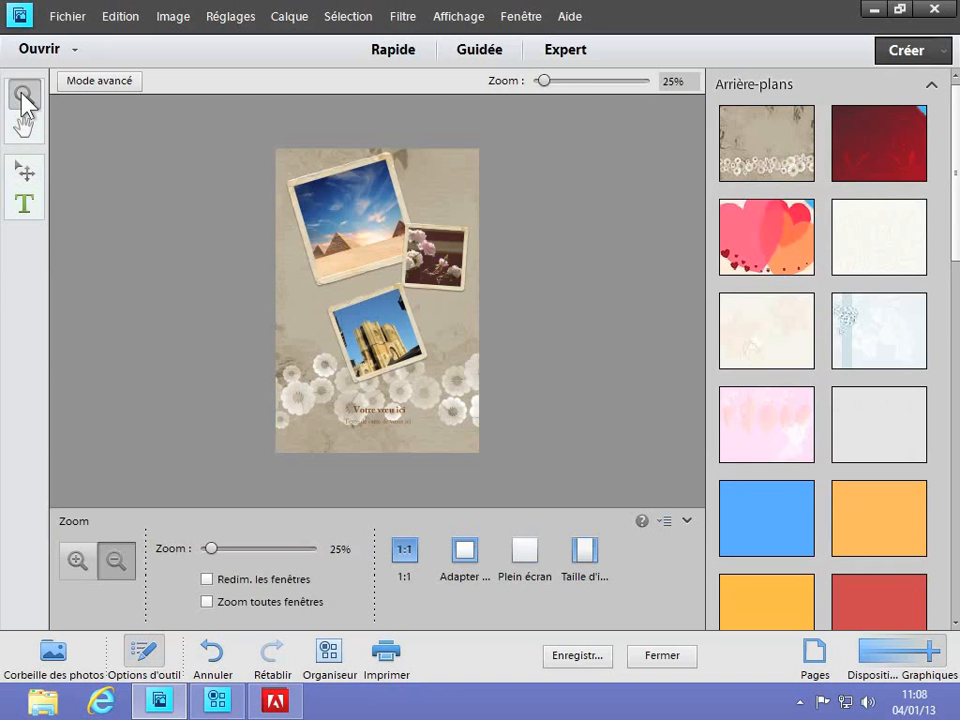
pyautogui.click(80, 563)
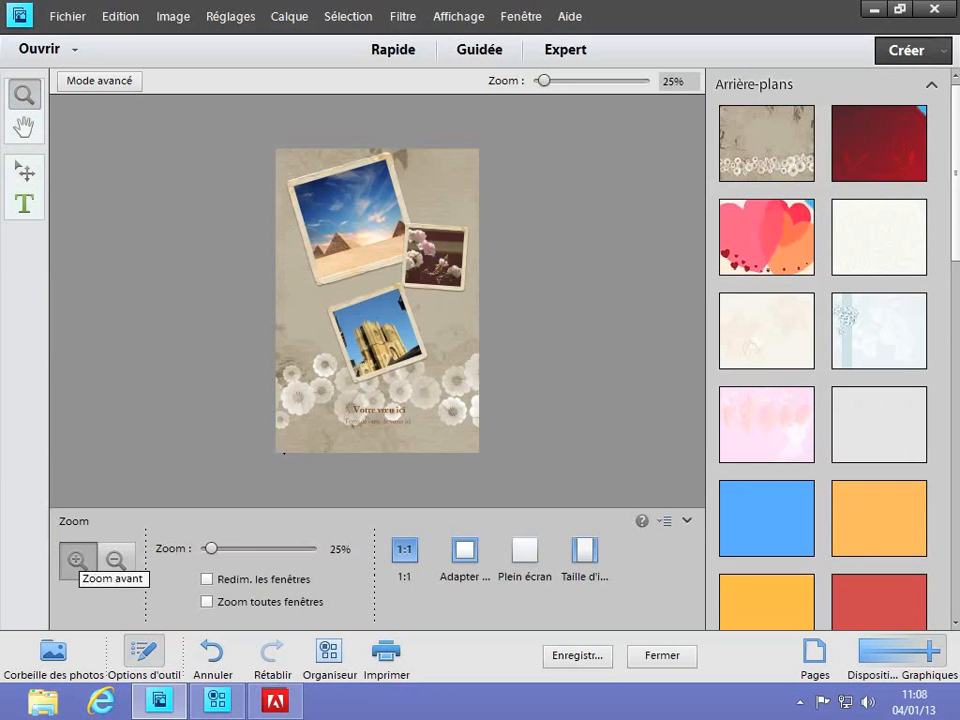
pyautogui.click(385, 409)
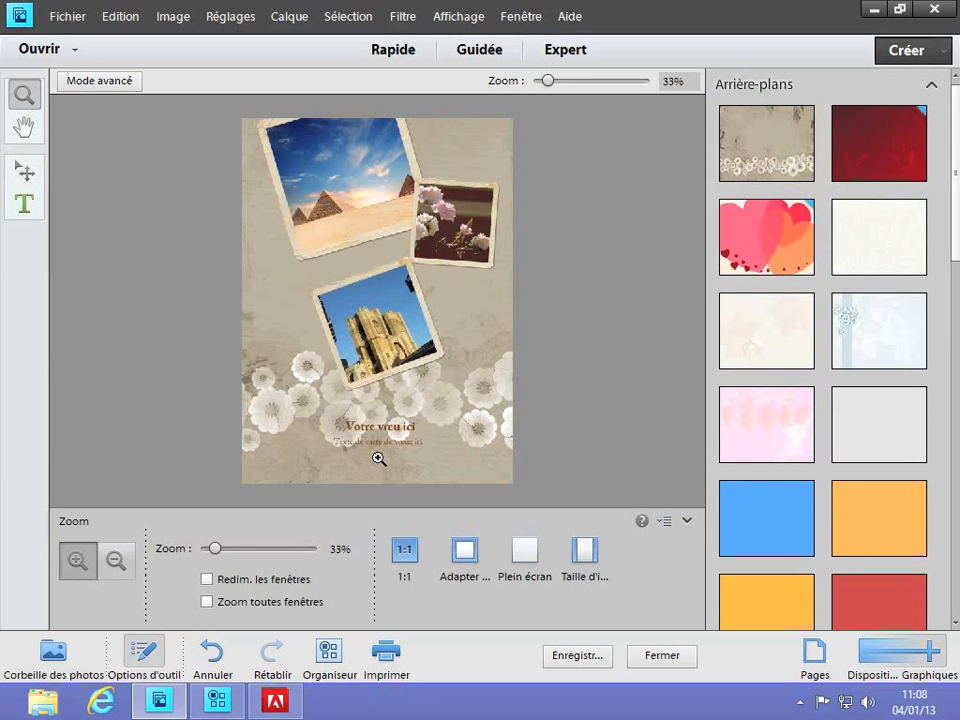
pyautogui.click(379, 458)
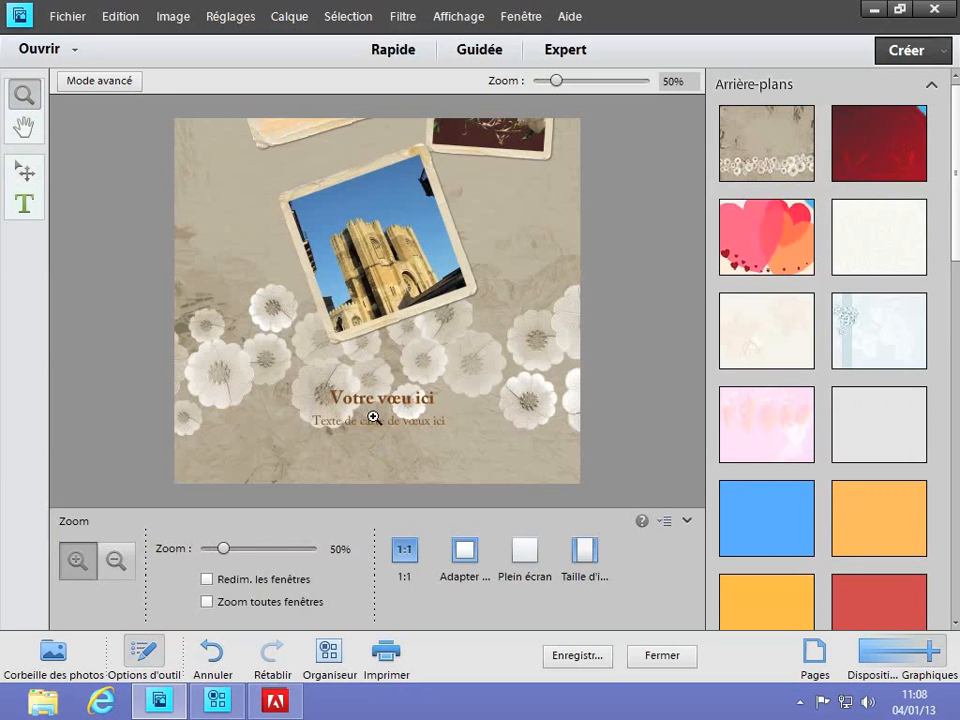
pyautogui.click(371, 416)
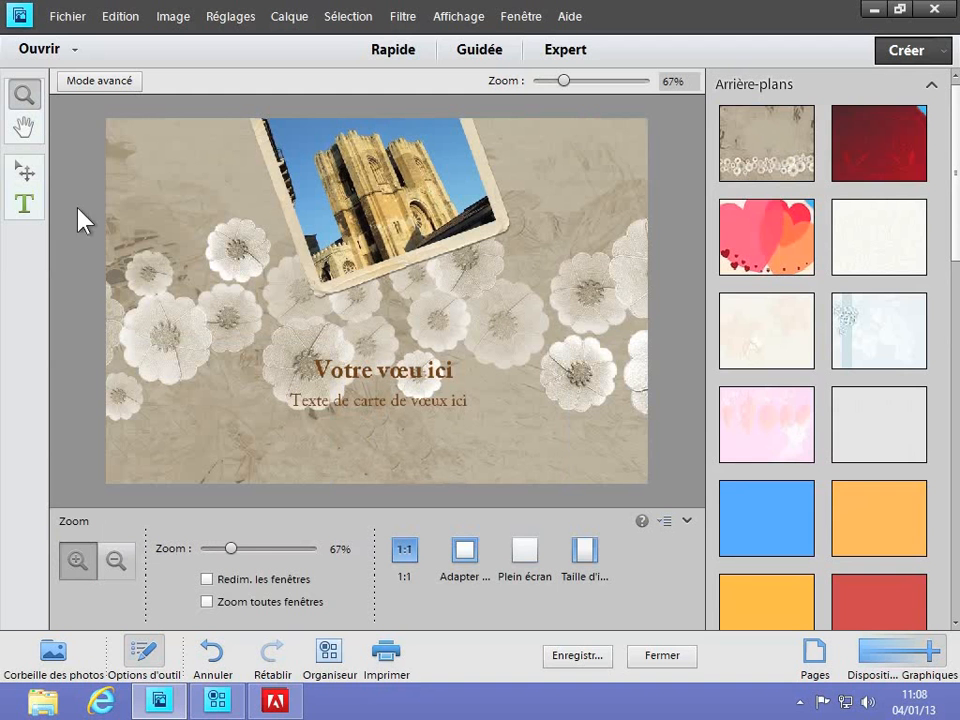
pyautogui.click(22, 172)
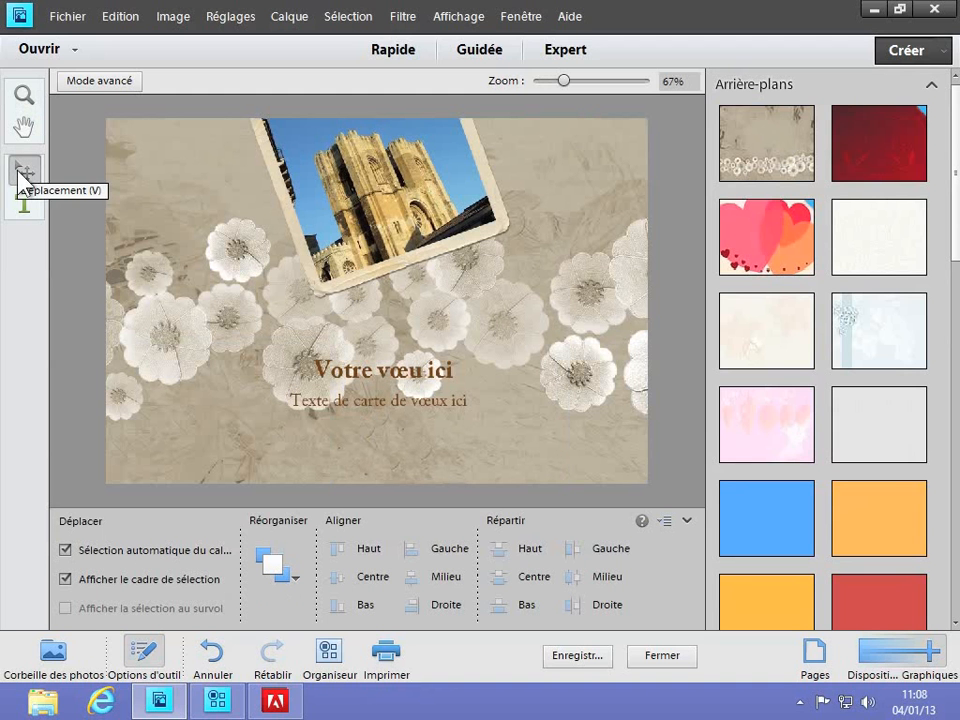
pyautogui.doubleClick(372, 372)
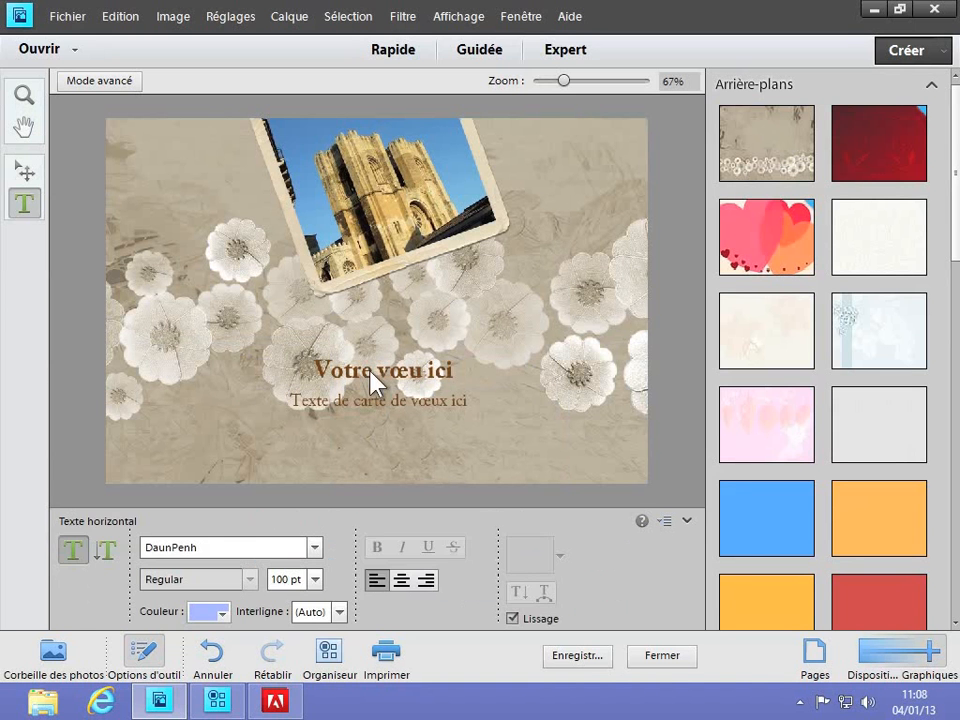
pyautogui.hotkey('ctrl', 'a')
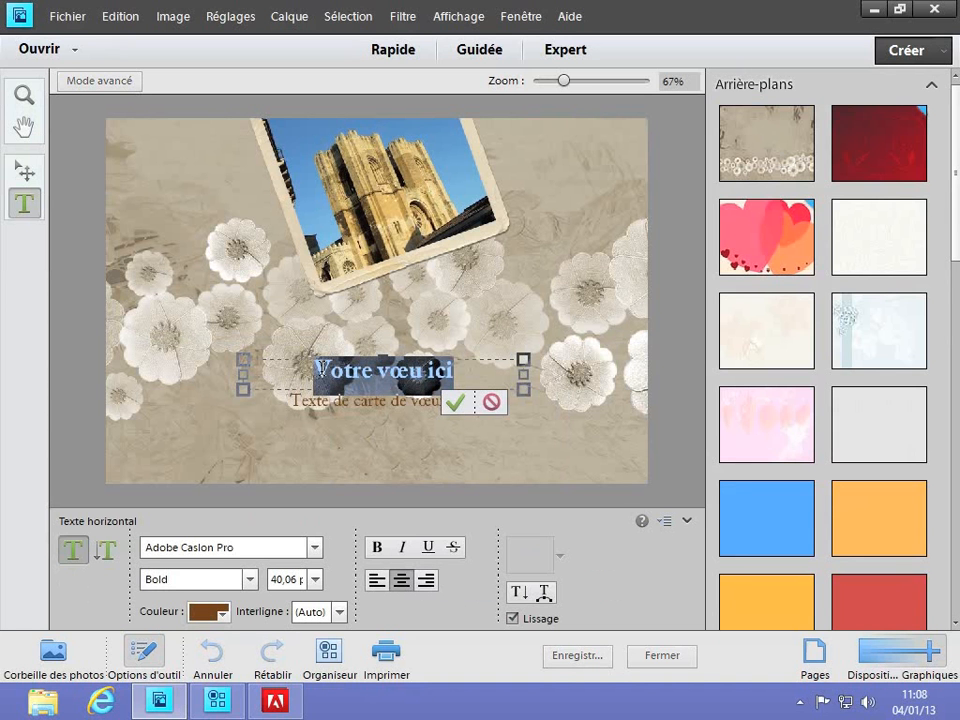
pyautogui.write('Bon voyg')
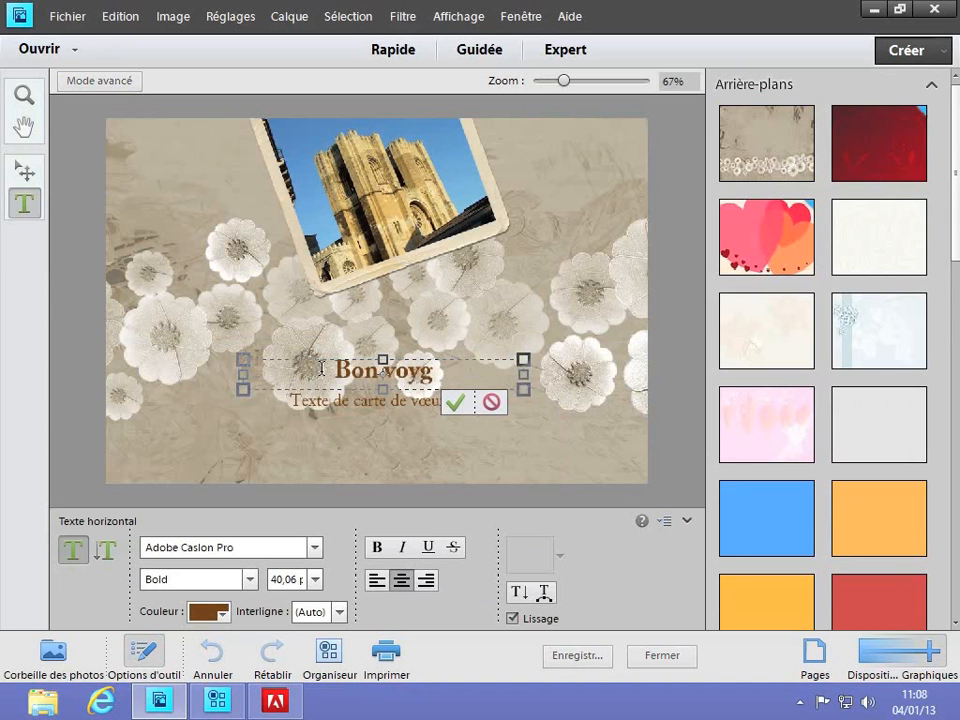
pyautogui.press('BackSpace')
pyautogui.write('age')
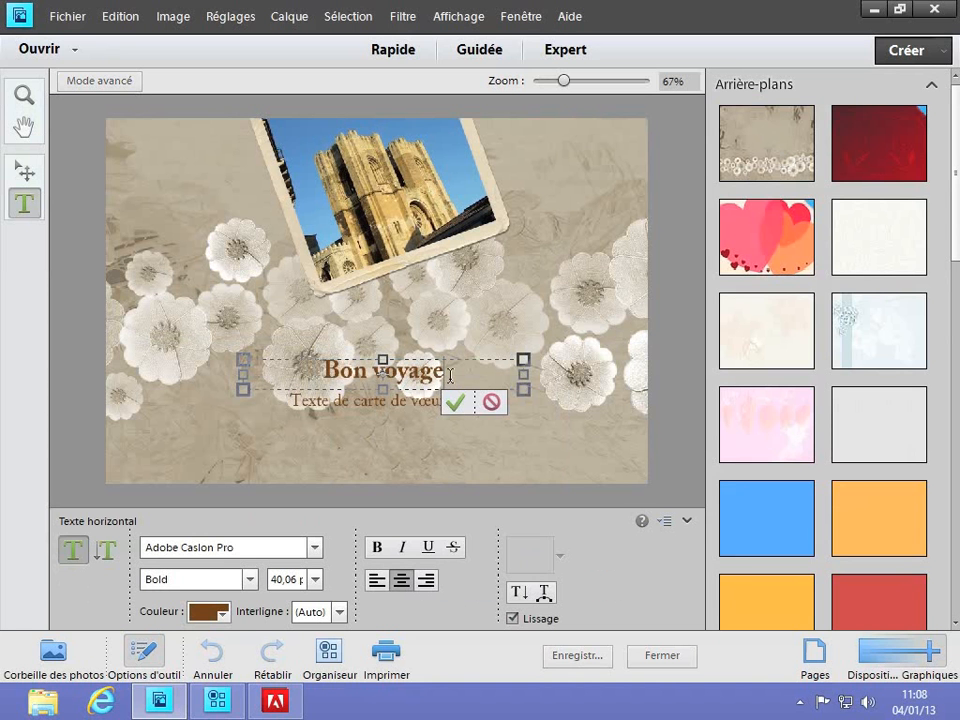
# Set the font size of the card title "Bon voyage" to 60 pt
pyautogui.doubleClick(372, 371)
pyautogui.moveTo(369, 375); pyautogui.dragTo(323, 371)
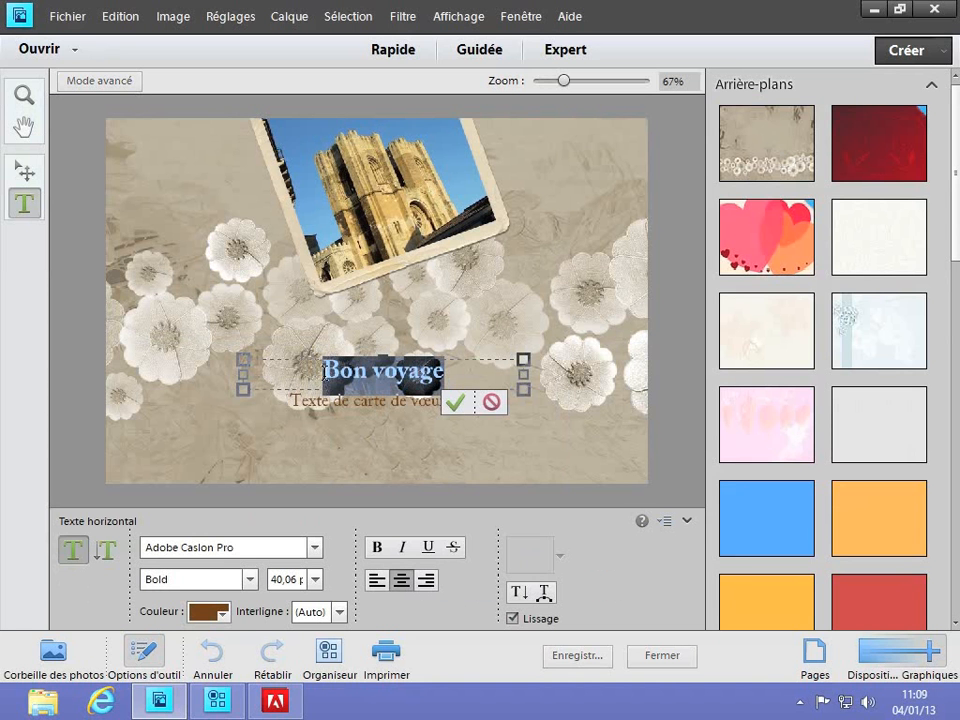
pyautogui.click(315, 552)
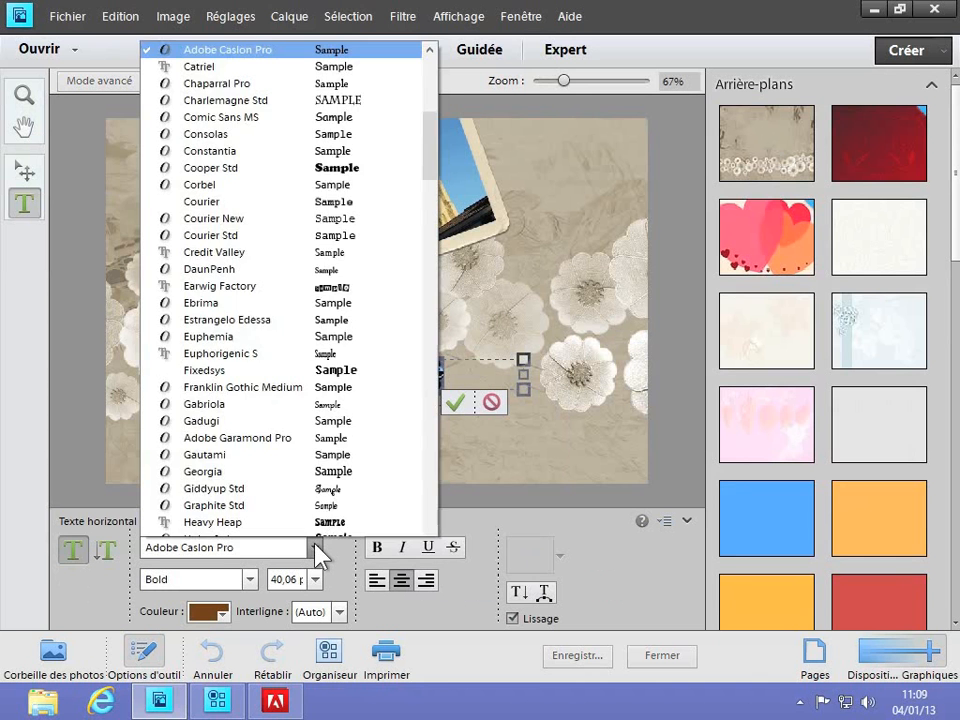
pyautogui.click(316, 552)
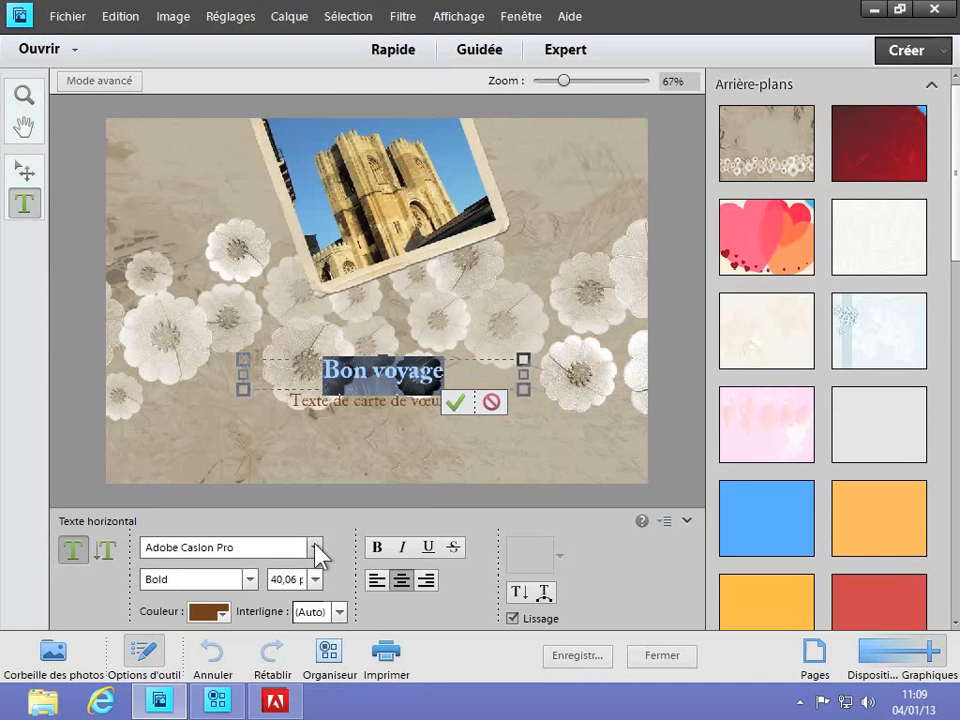
pyautogui.click(317, 577)
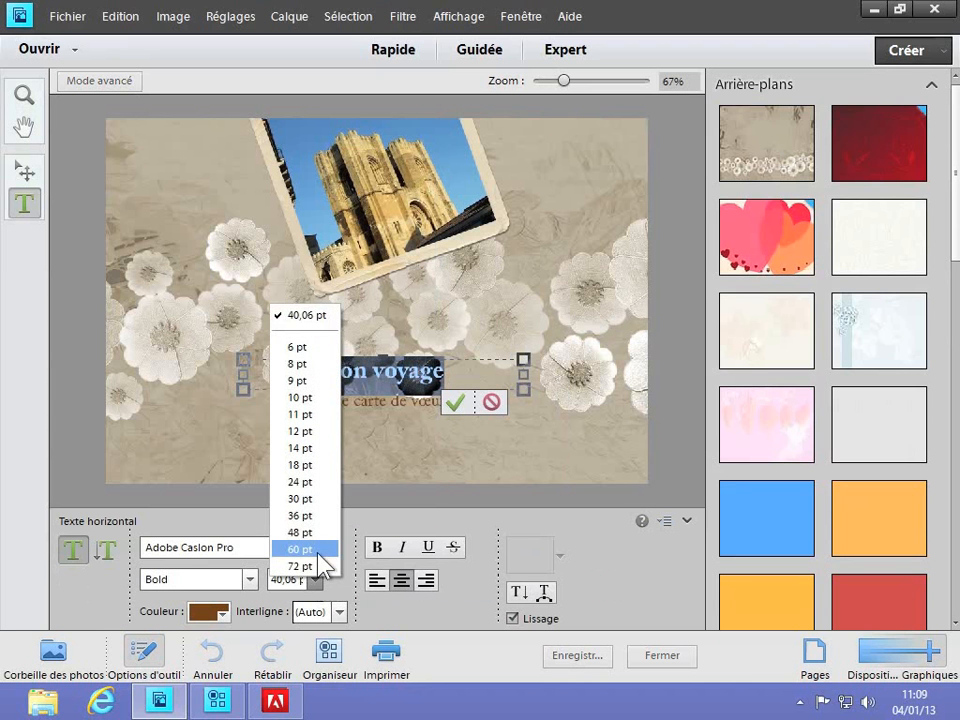
pyautogui.click(317, 551)
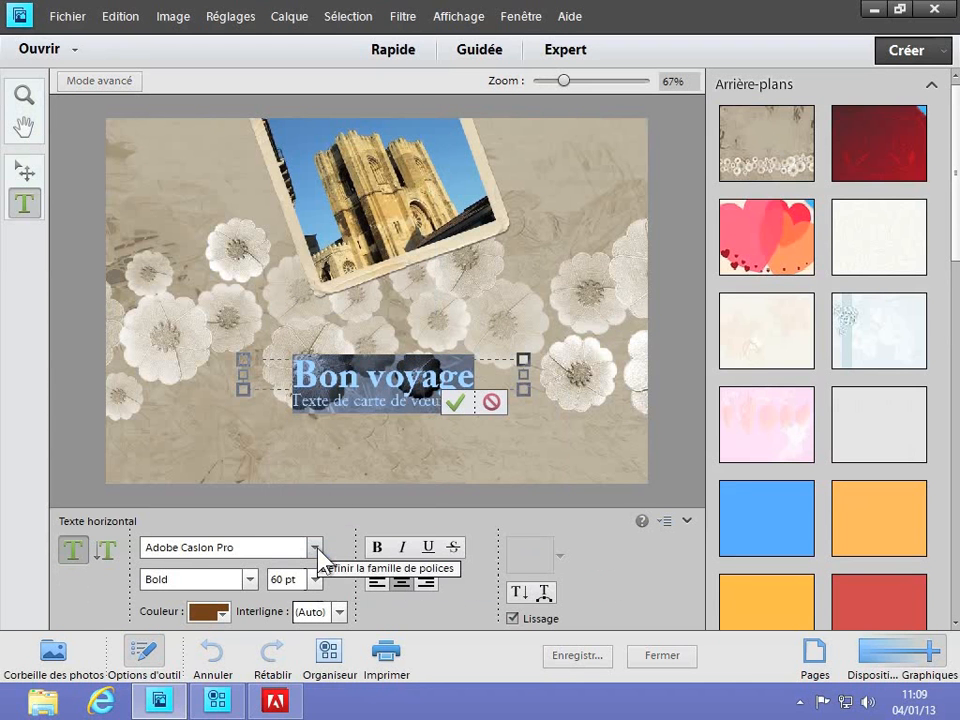
# Recolour the "Bon voyage" title with the muted blue-violet swatch from the Par défaut set and apply faux bold
pyautogui.click(223, 614)
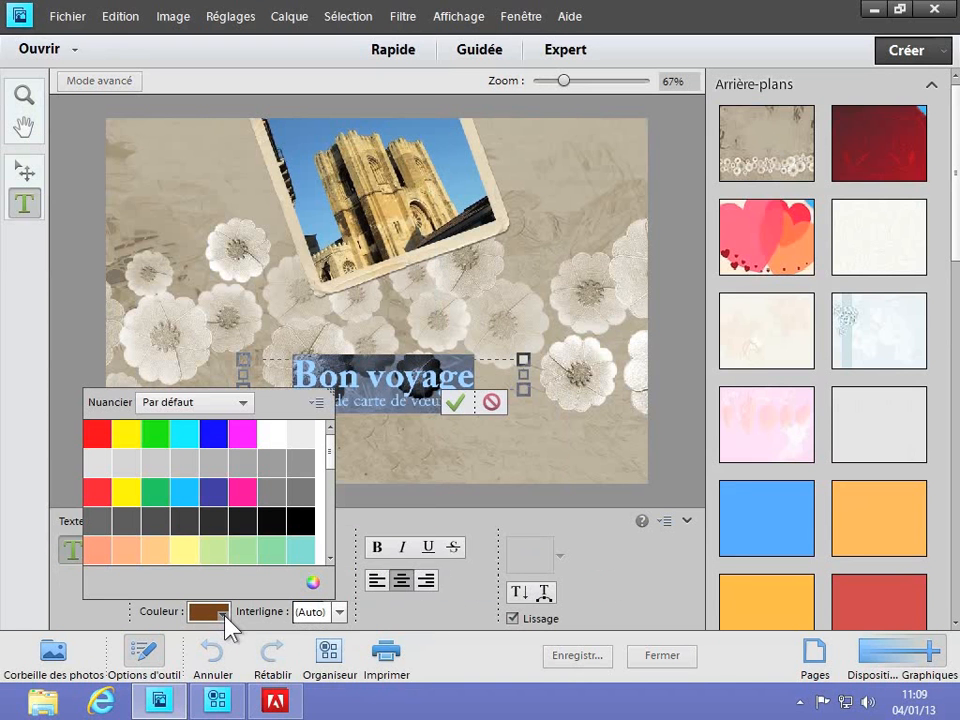
pyautogui.click(216, 488)
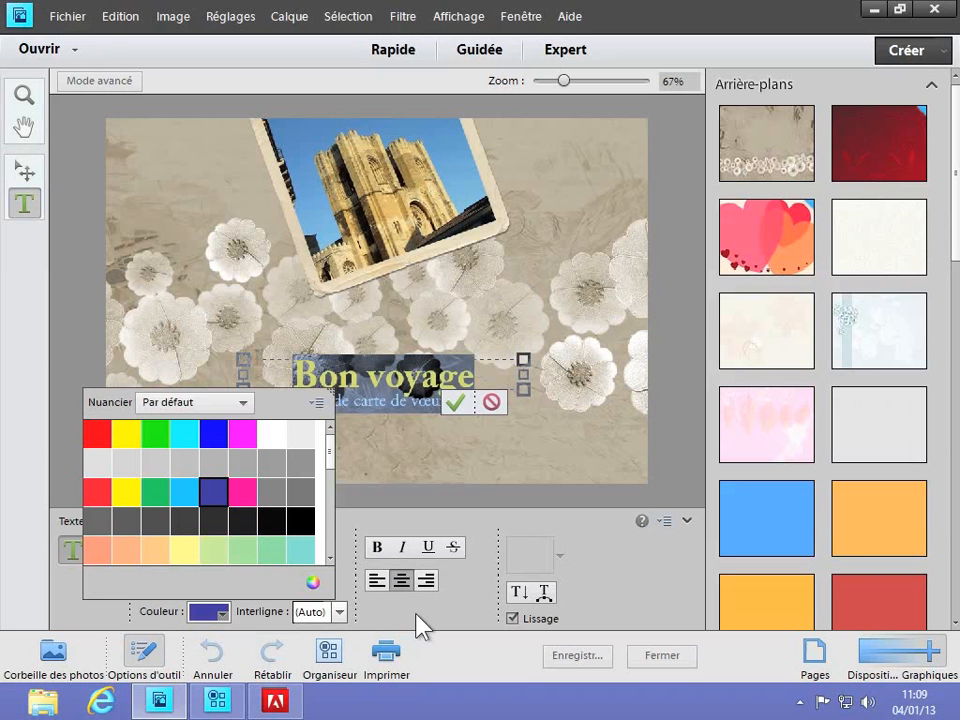
pyautogui.click(378, 548)
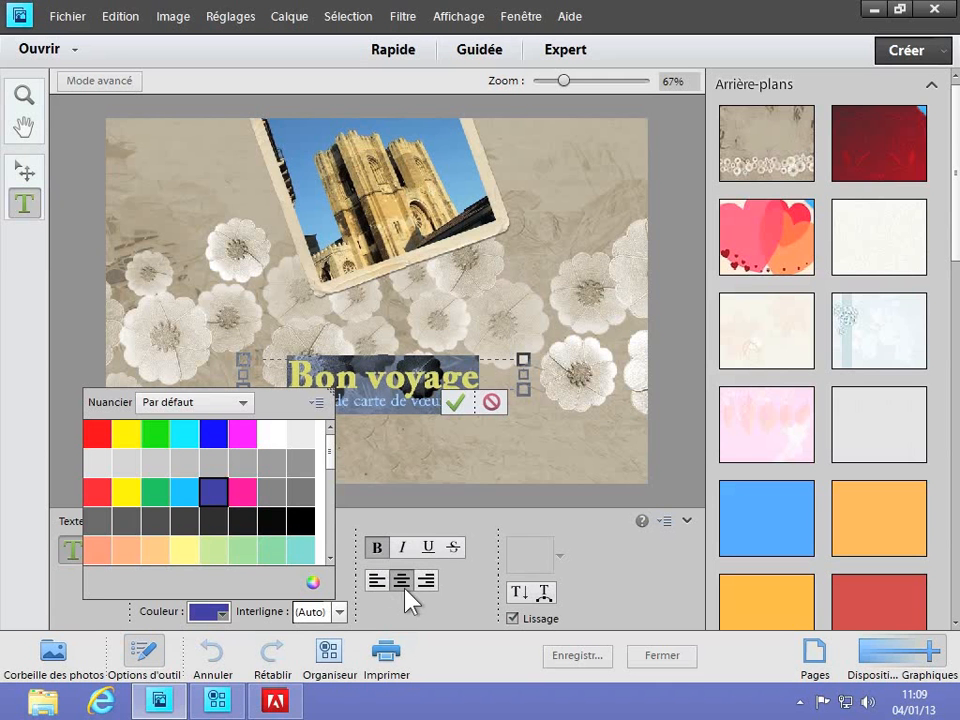
# Try to warp the "Bon voyage" title, and commit the title's text formatting
pyautogui.click(543, 590)
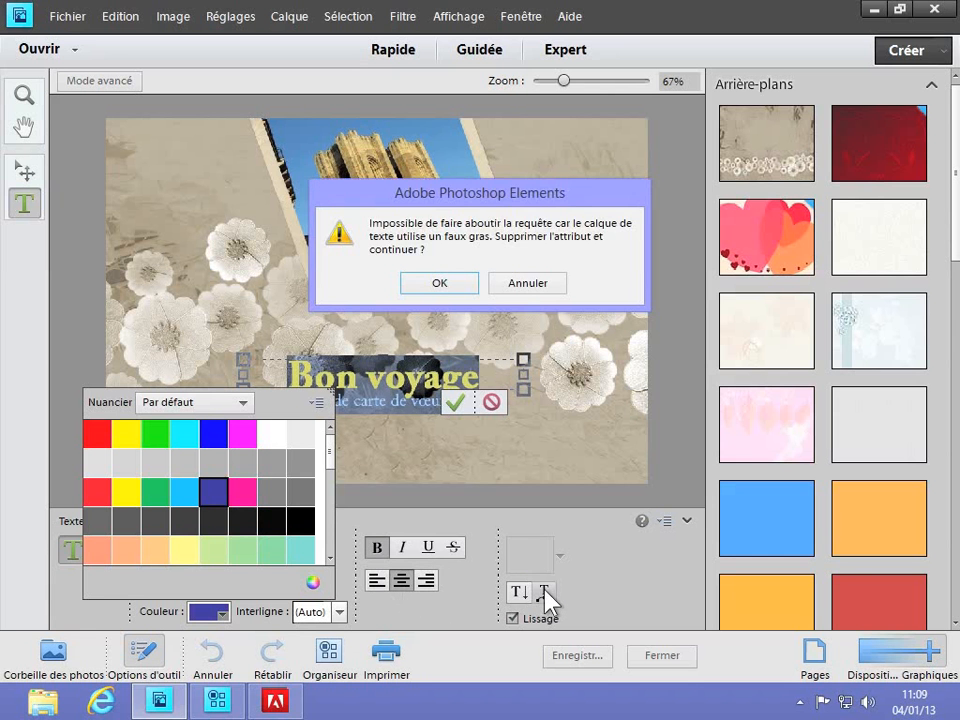
pyautogui.press('Return')
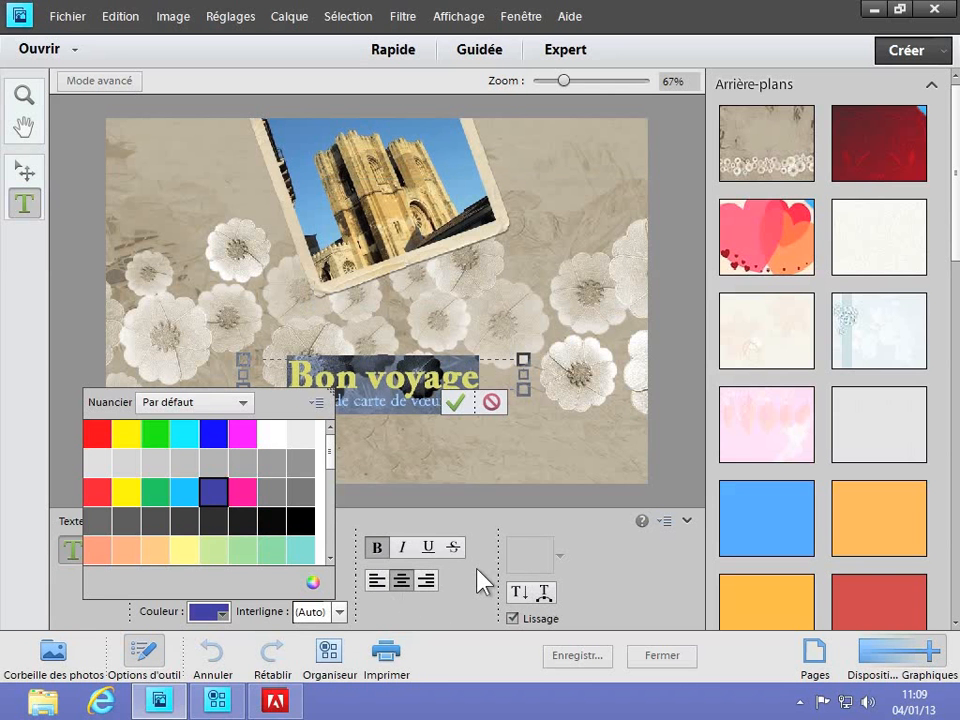
pyautogui.click(456, 404)
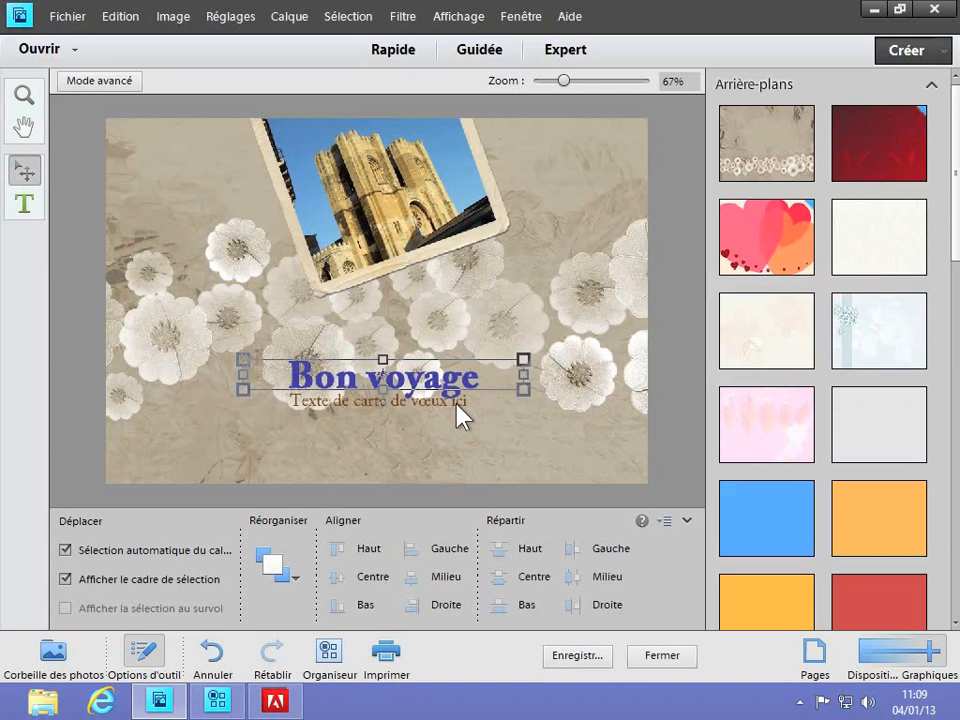
# Fit the whole card in the view to examine its overall layout
pyautogui.click(25, 208)
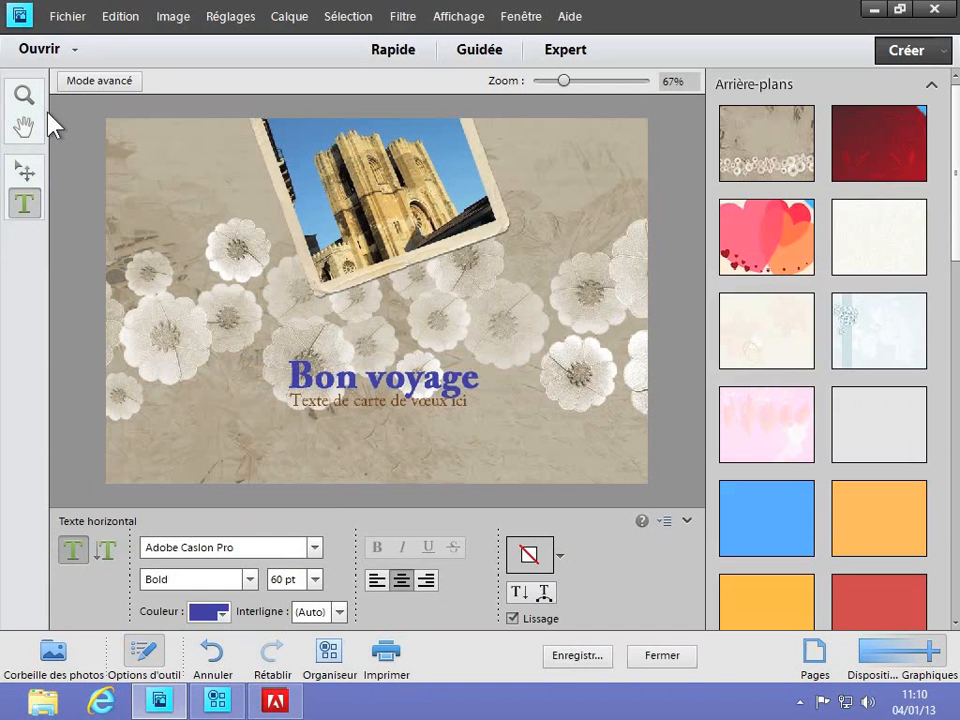
pyautogui.click(24, 95)
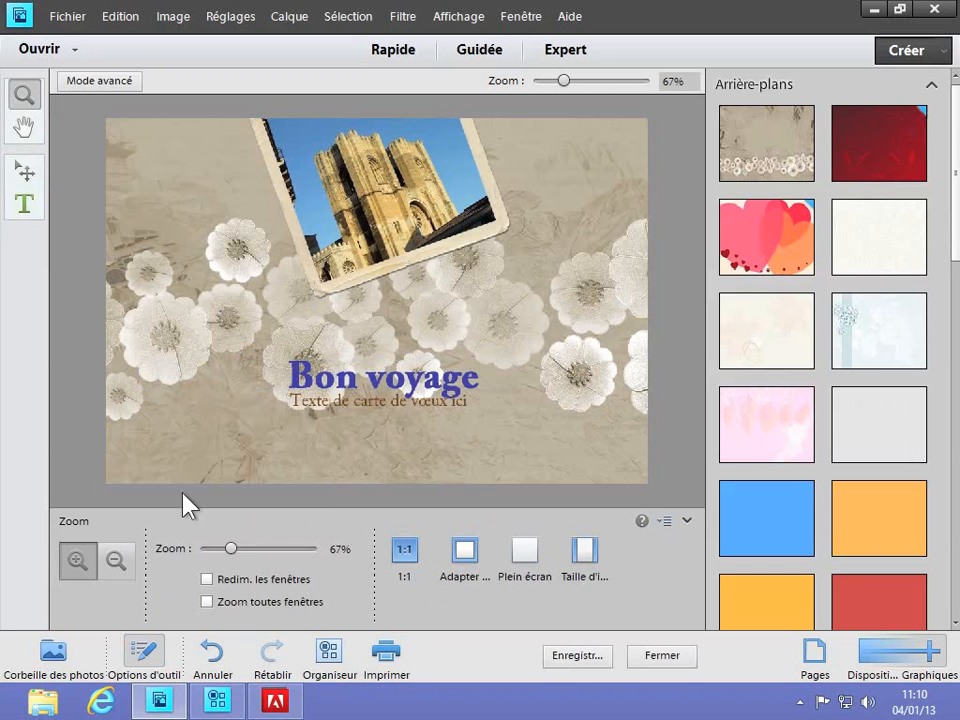
pyautogui.click(459, 556)
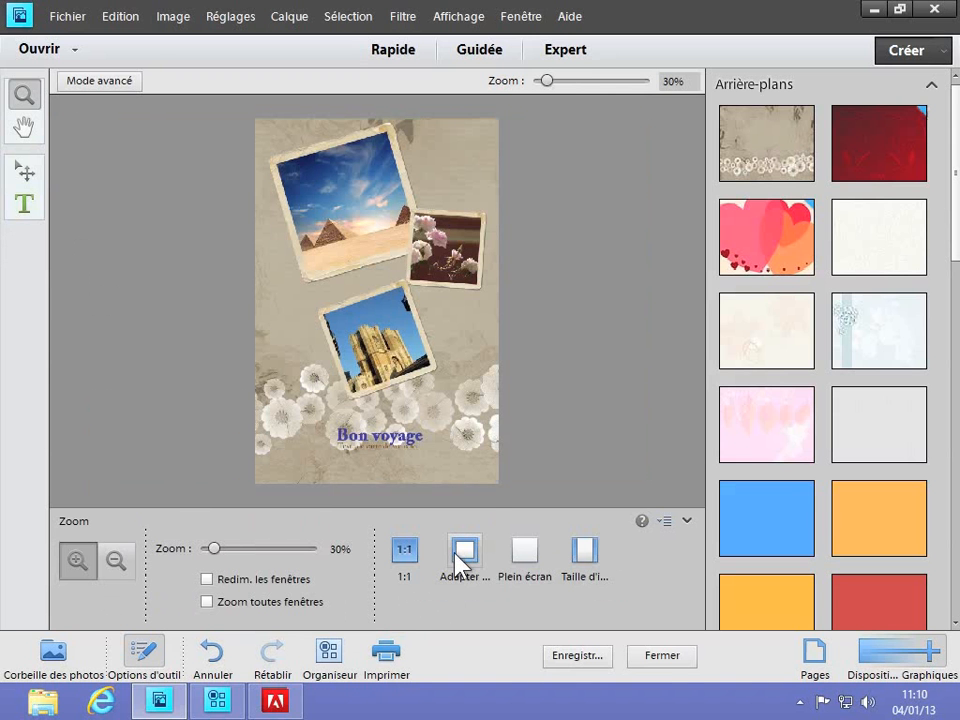